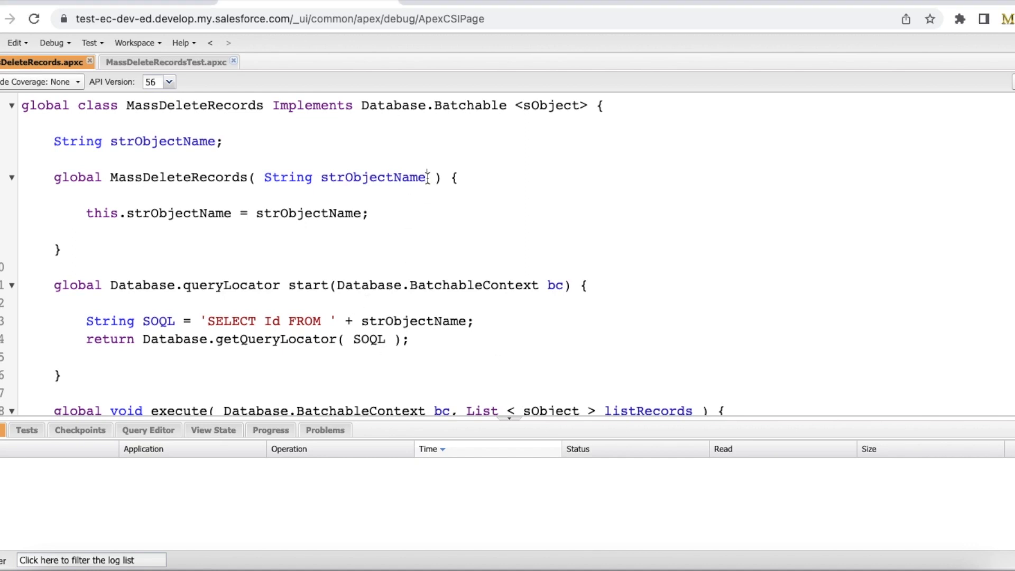
Step: Walk through the MassDeleteRecords class declaration and the constructor that stores strObjectName
{"action": "left_click_drag", "start_coordinate": [427, 177], "coordinate": [249, 177]}
{"action": "double_click", "coordinate": [151, 177]}
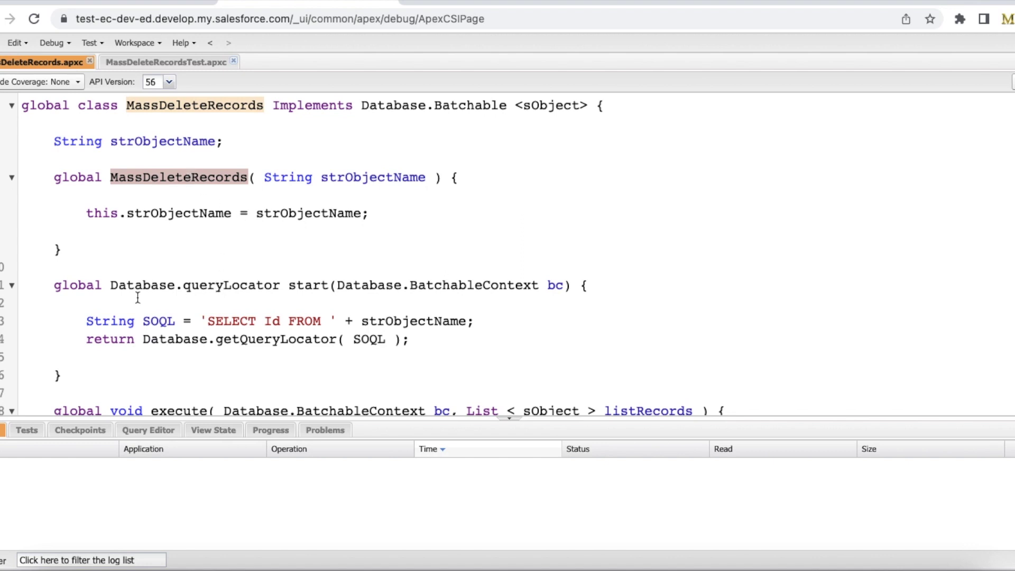
{"action": "left_click", "coordinate": [467, 322]}
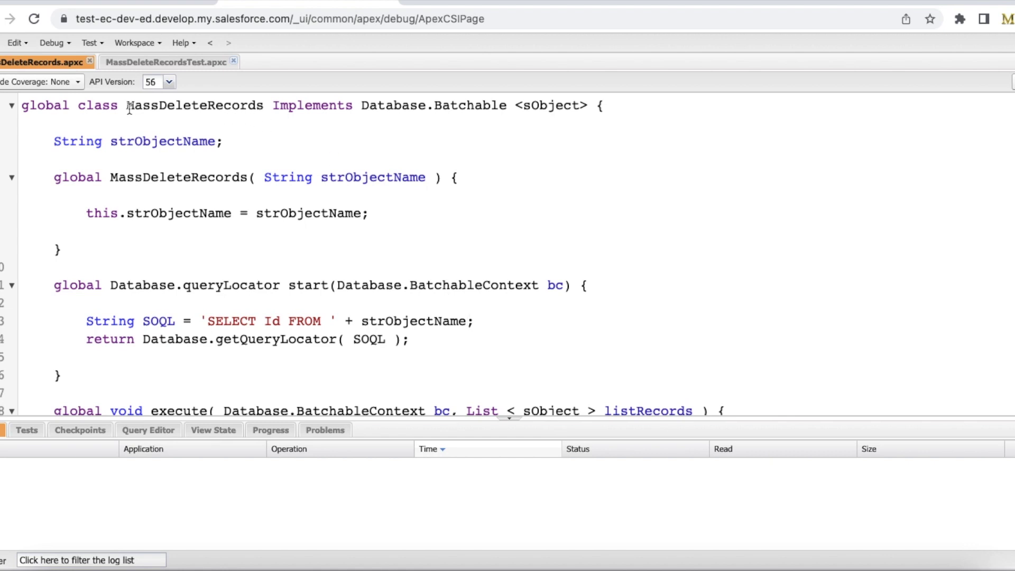
{"action": "left_click_drag", "start_coordinate": [128, 108], "coordinate": [257, 109]}
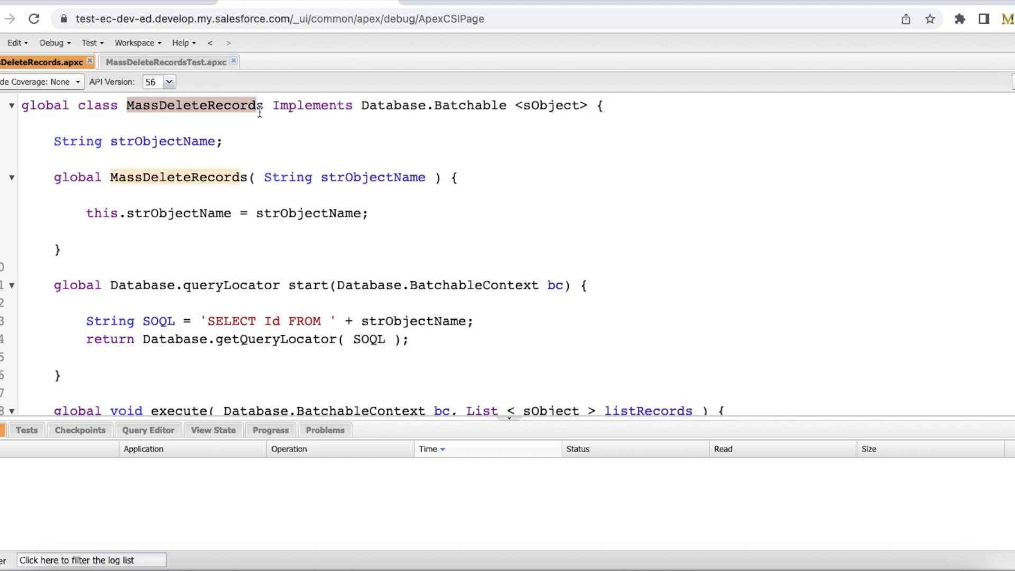
{"action": "double_click", "coordinate": [148, 143]}
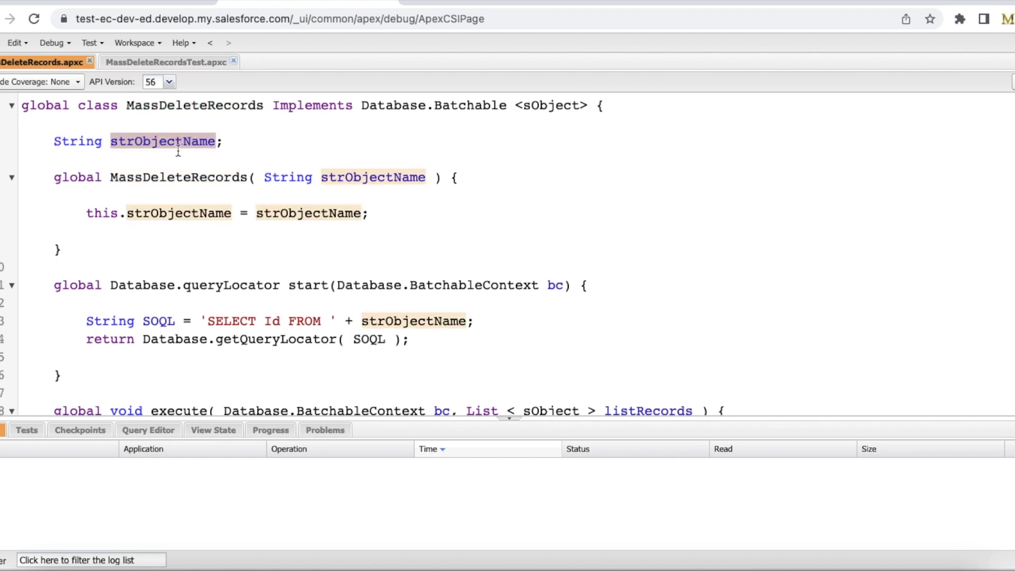
{"action": "left_click_drag", "start_coordinate": [54, 177], "coordinate": [63, 251]}
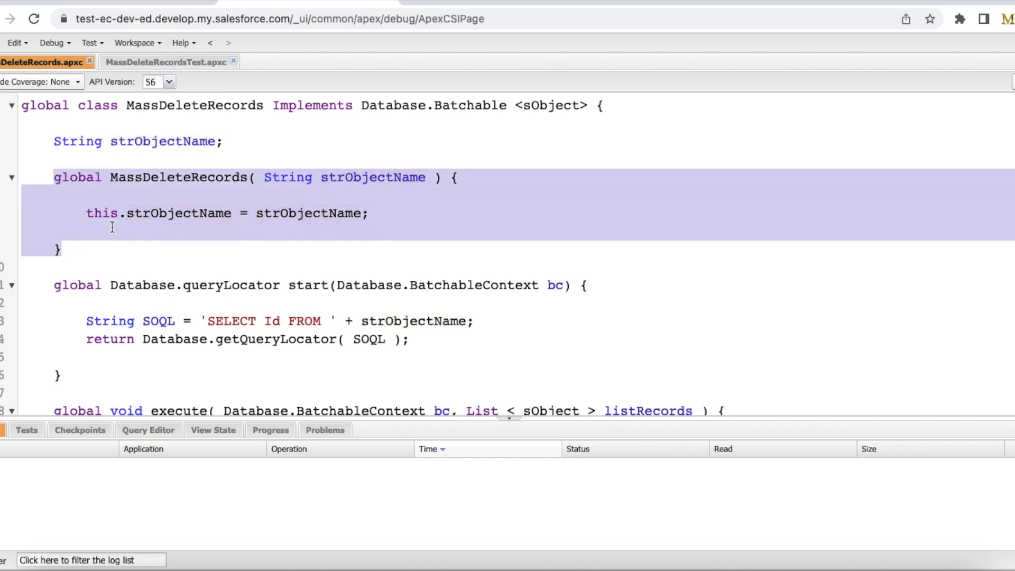
{"action": "left_click", "coordinate": [359, 178]}
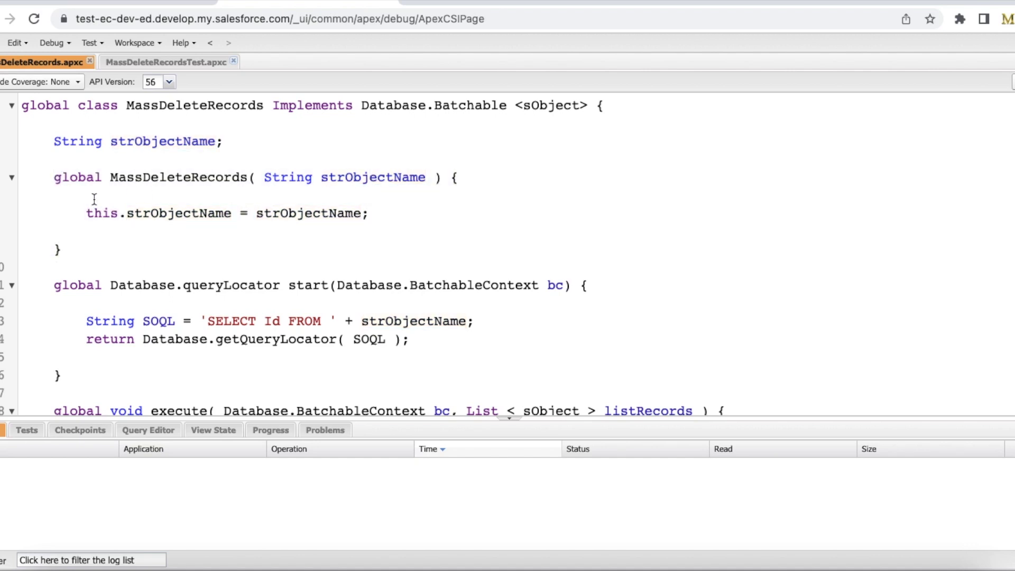
{"action": "left_click_drag", "start_coordinate": [86, 213], "coordinate": [364, 213]}
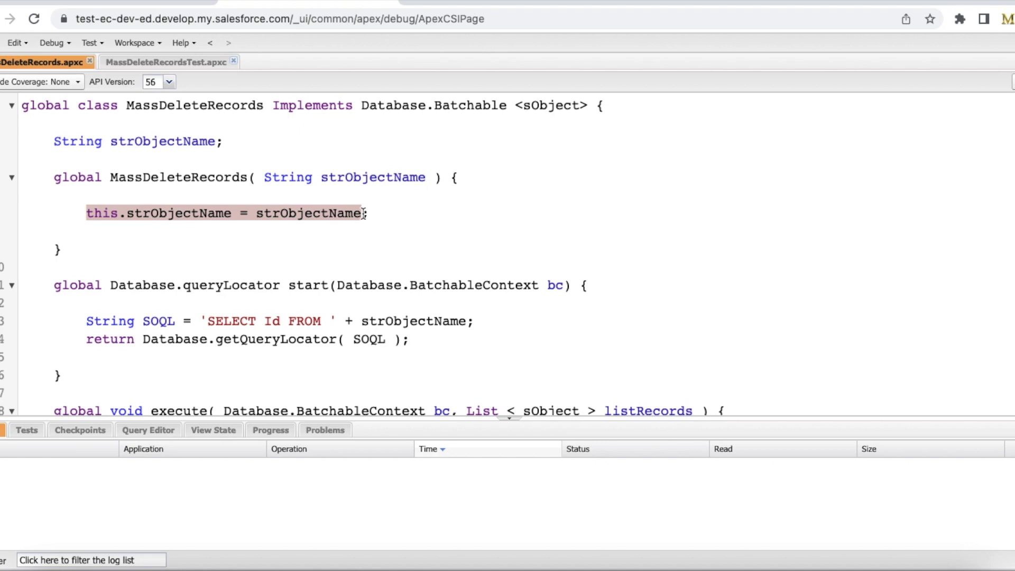
Step: Review the start query built from strObjectName, the batch delete statement, and the empty finish method
{"action": "scroll", "coordinate": [431, 250], "scroll_direction": "down", "scroll_amount": 1}
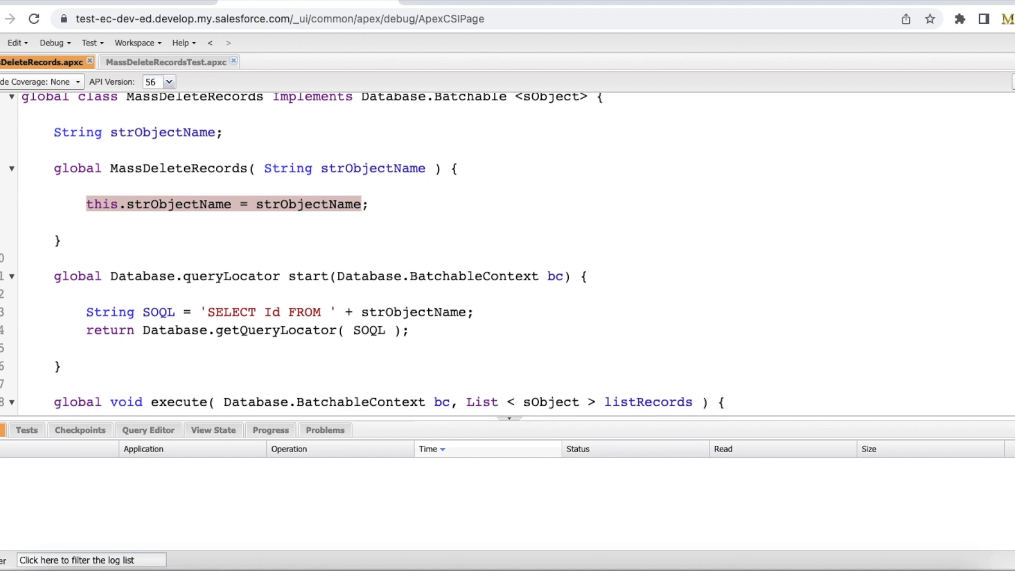
{"action": "scroll", "coordinate": [431, 250], "scroll_direction": "down", "scroll_amount": 1}
{"action": "double_click", "coordinate": [313, 238]}
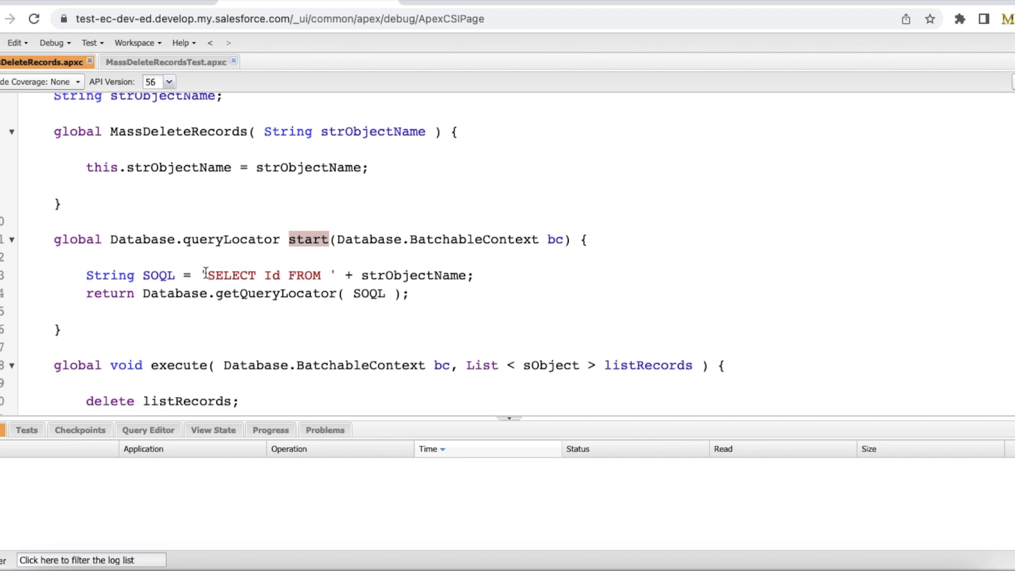
{"action": "left_click_drag", "start_coordinate": [207, 275], "coordinate": [330, 275]}
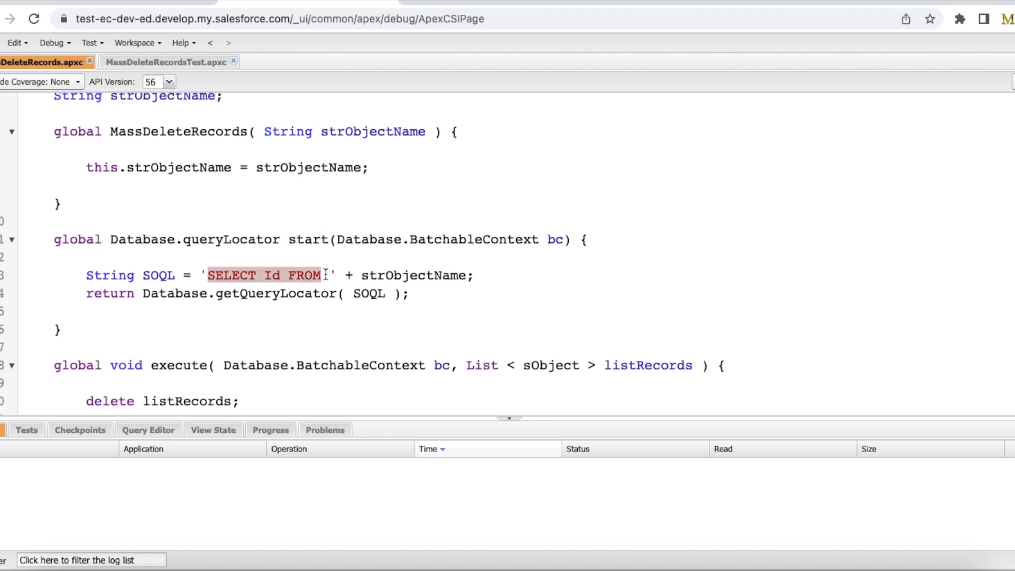
{"action": "double_click", "coordinate": [364, 275]}
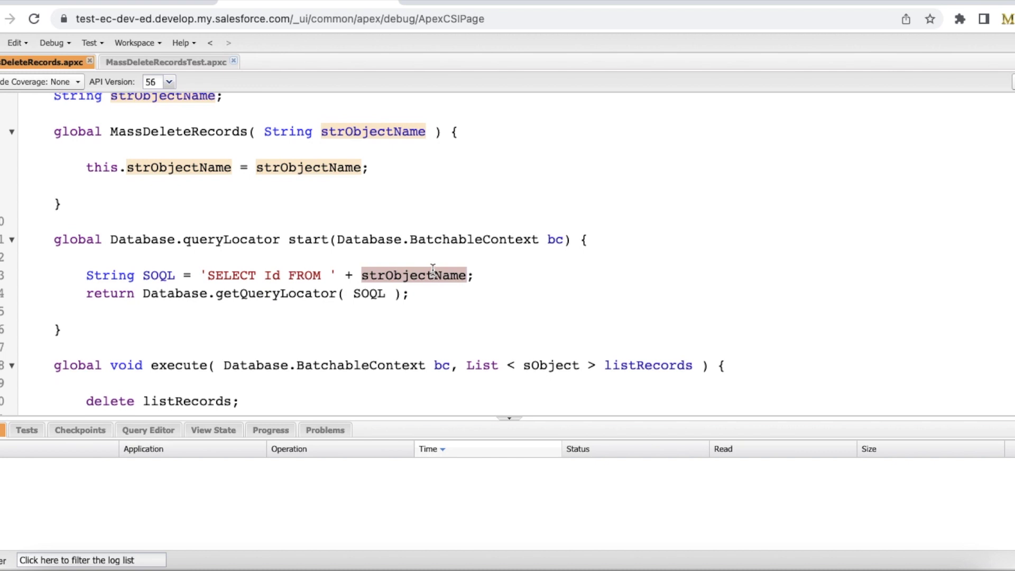
{"action": "left_click", "coordinate": [282, 276]}
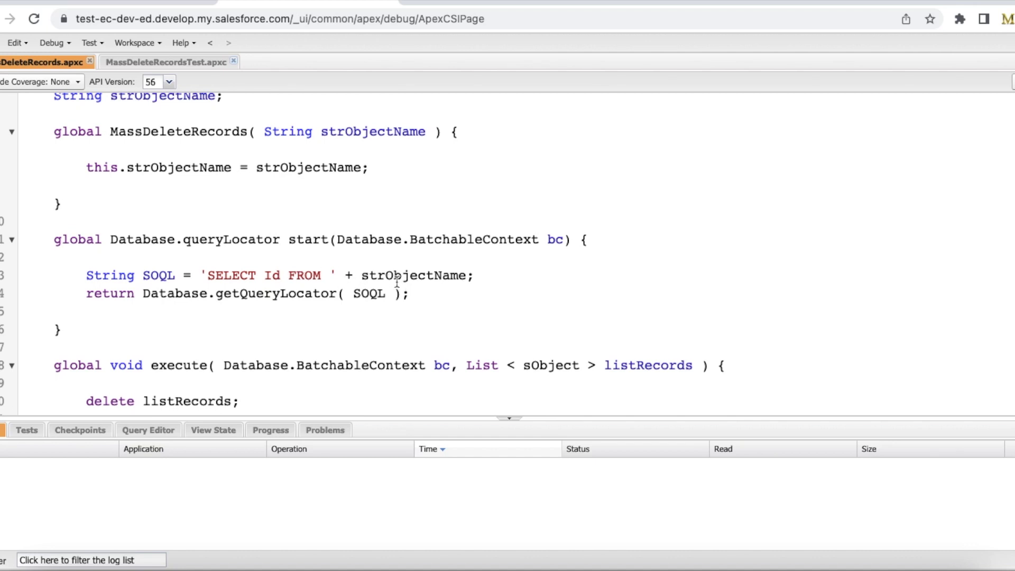
{"action": "scroll", "coordinate": [381, 279], "scroll_direction": "down", "scroll_amount": 3}
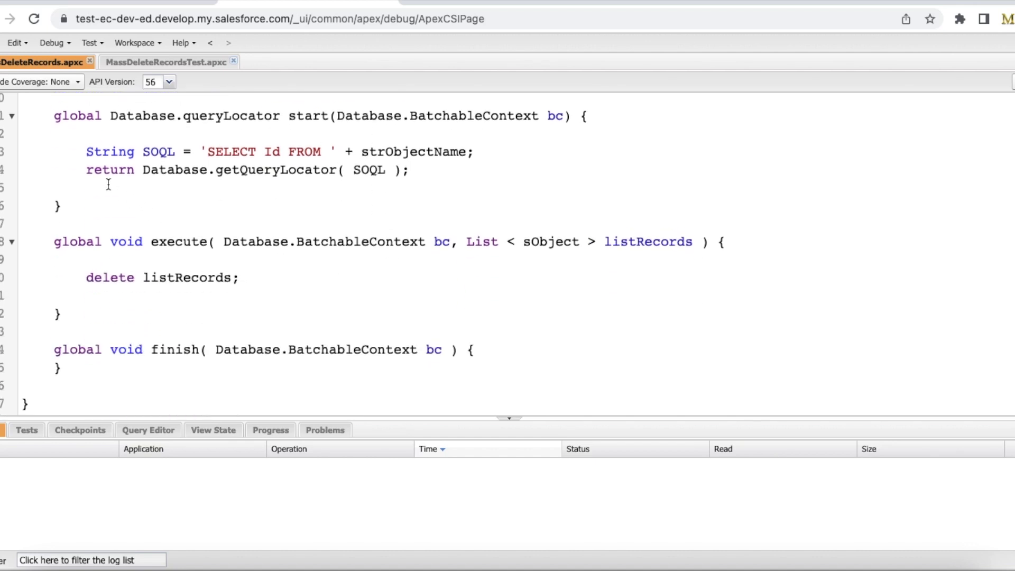
{"action": "left_click_drag", "start_coordinate": [144, 170], "coordinate": [410, 171]}
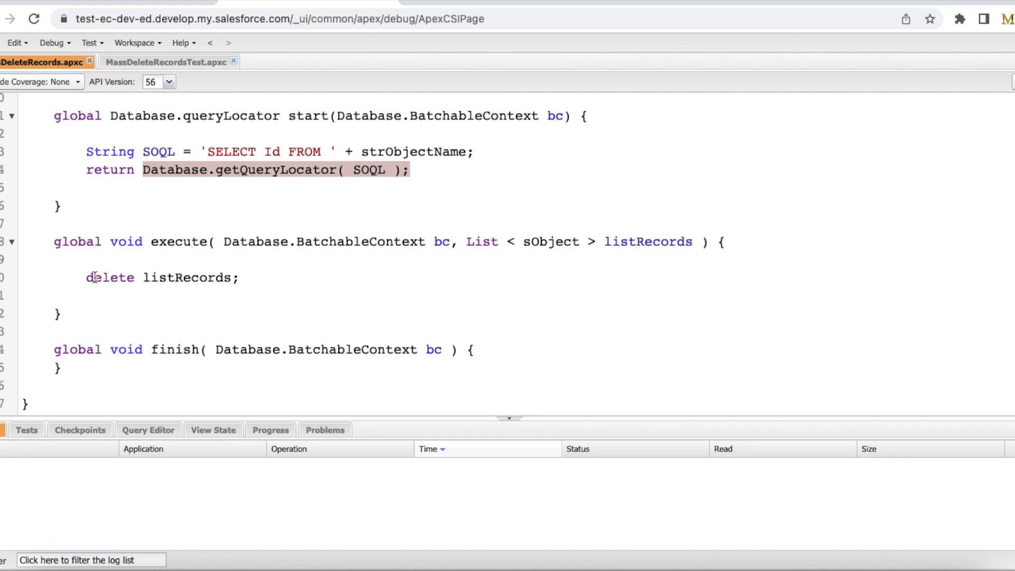
{"action": "left_click_drag", "start_coordinate": [87, 278], "coordinate": [233, 279]}
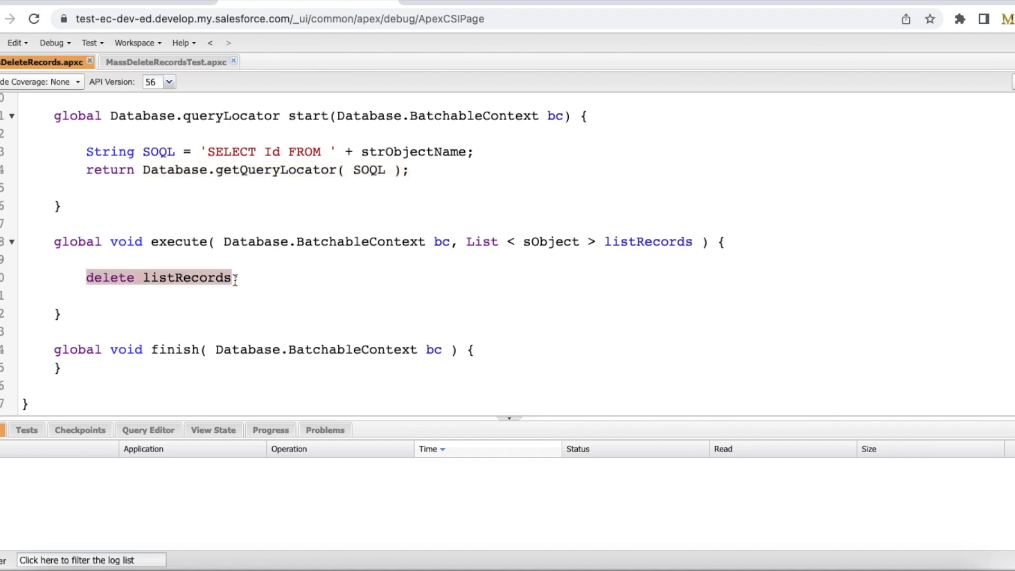
{"action": "left_click_drag", "start_coordinate": [74, 368], "coordinate": [54, 349]}
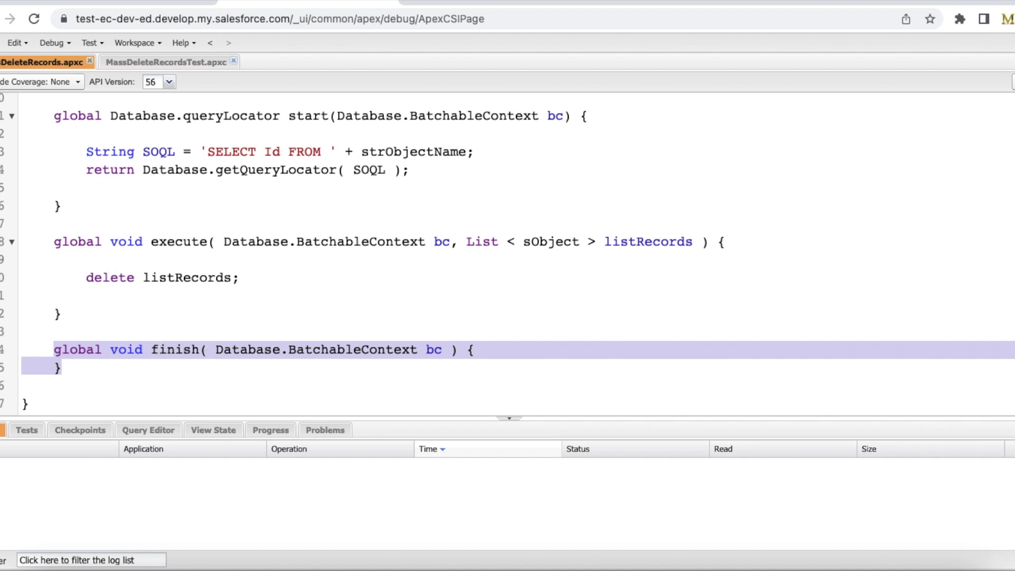
{"action": "scroll", "coordinate": [508, 251], "scroll_direction": "up", "scroll_amount": 1}
{"action": "scroll", "coordinate": [508, 252], "scroll_direction": "up", "scroll_amount": 5}
{"action": "scroll", "coordinate": [508, 251], "scroll_direction": "up", "scroll_amount": 2}
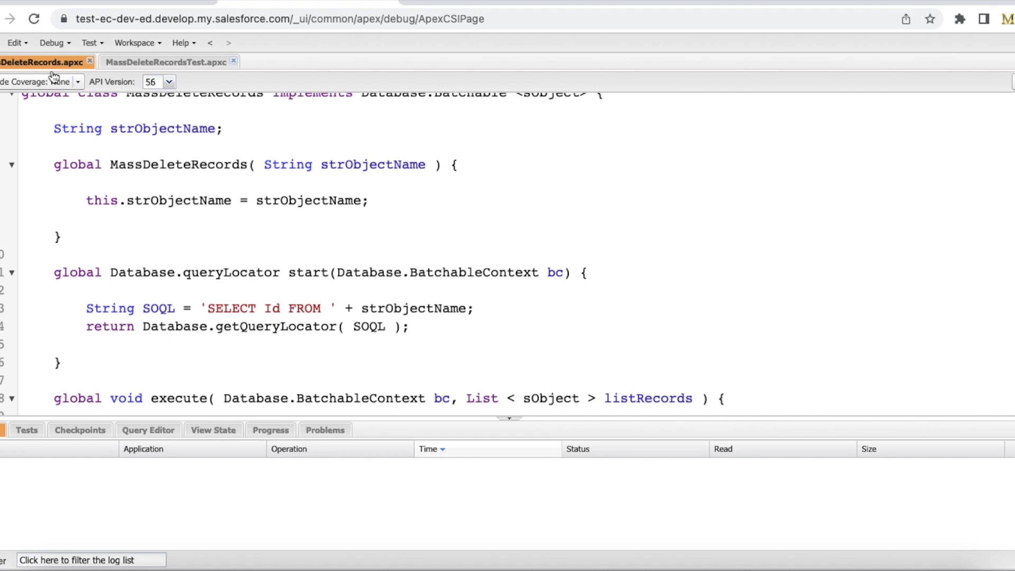
Step: Replace the Enter Apex Code window's contents with the batch-running code
{"action": "left_click", "coordinate": [51, 43]}
{"action": "left_click", "coordinate": [106, 65]}
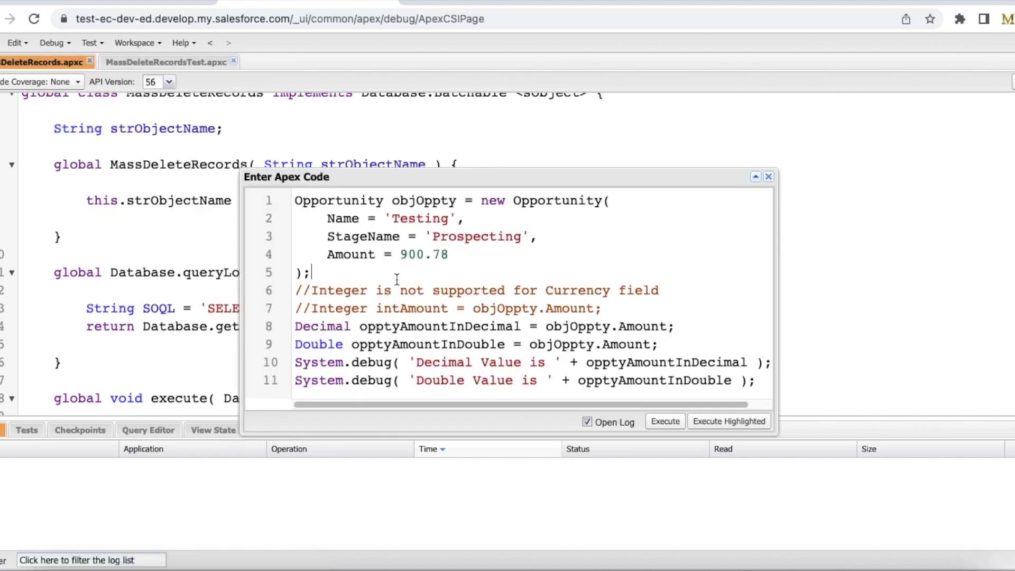
{"action": "key", "text": "ctrl+a"}
{"action": "key", "text": "ctrl+v"}
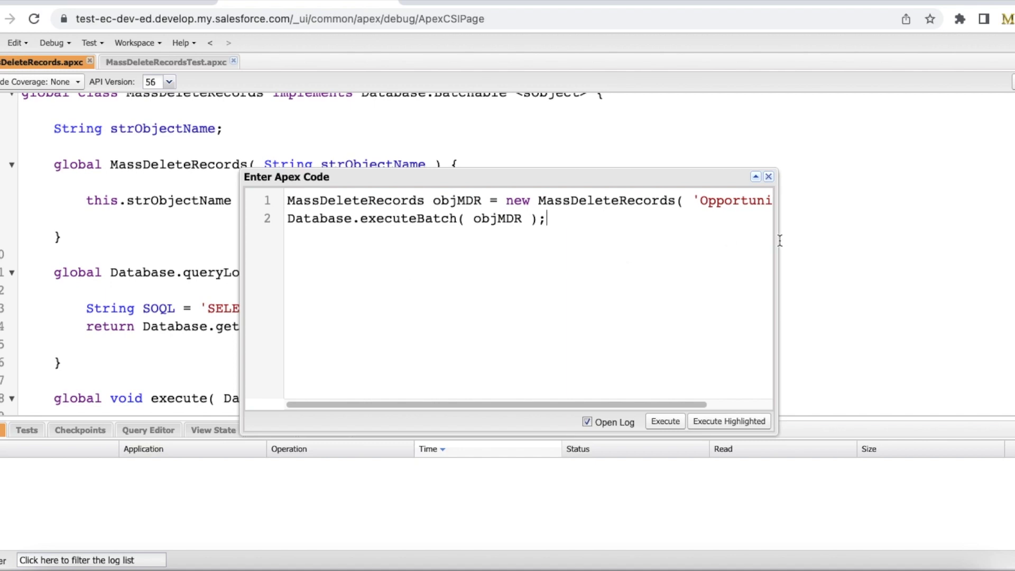
Step: Resize and reposition the Apex code window, noting the Opportunity object argument
{"action": "left_click_drag", "start_coordinate": [777, 244], "coordinate": [947, 245]}
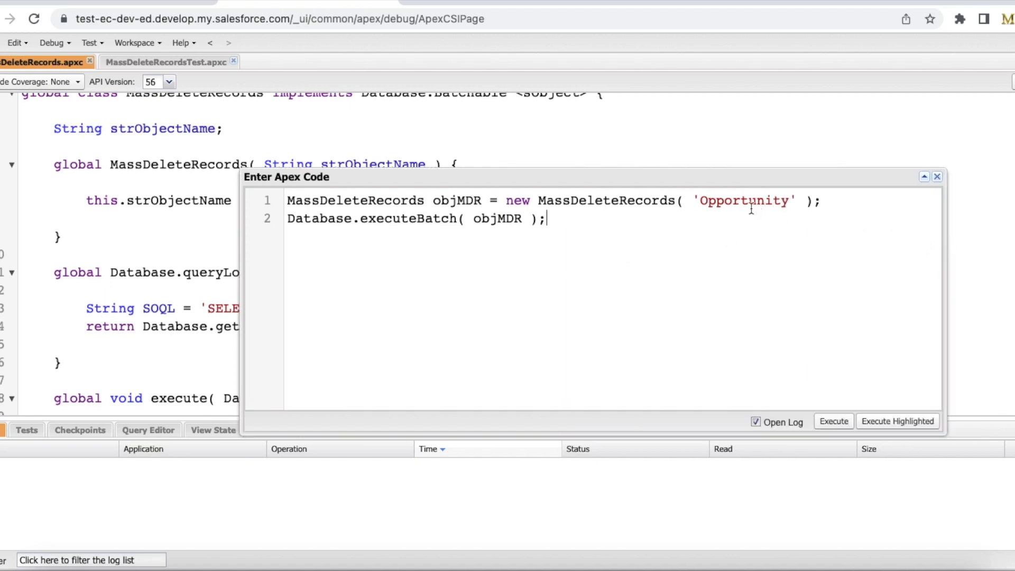
{"action": "double_click", "coordinate": [751, 208]}
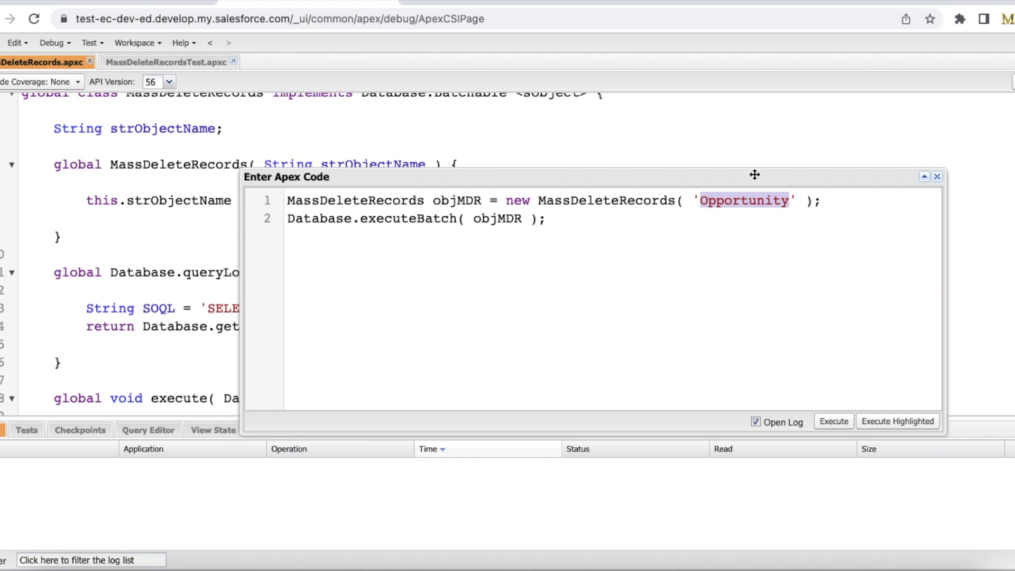
{"action": "left_click_drag", "start_coordinate": [752, 175], "coordinate": [772, 249]}
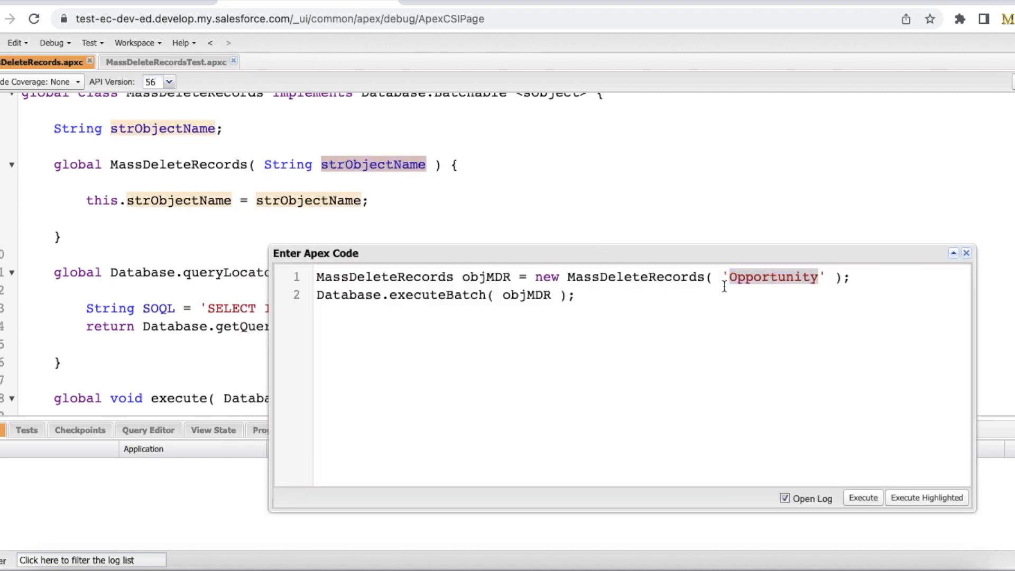
{"action": "scroll", "coordinate": [731, 187], "scroll_direction": "down", "scroll_amount": 1}
{"action": "scroll", "coordinate": [736, 183], "scroll_direction": "down", "scroll_amount": 3}
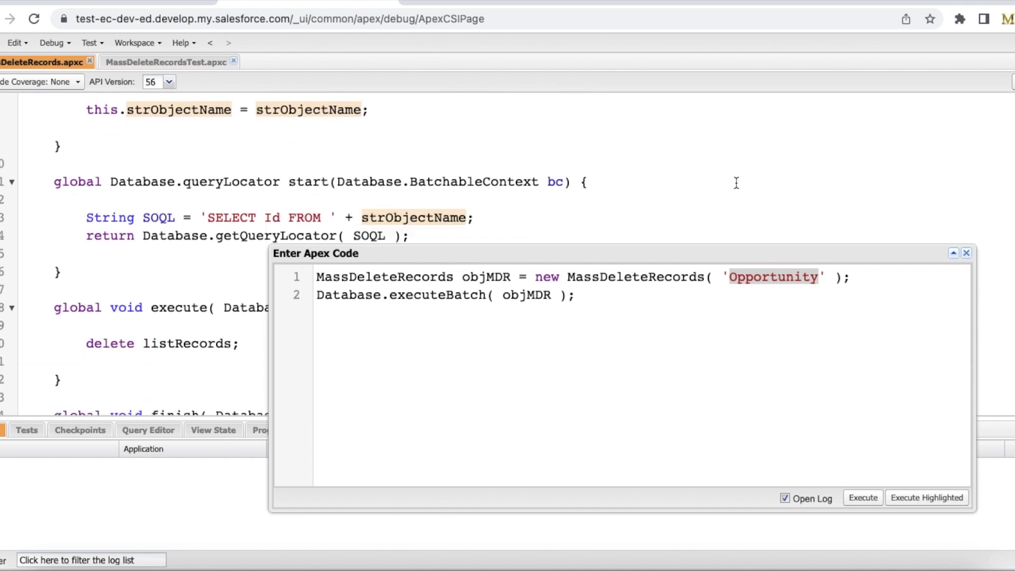
{"action": "scroll", "coordinate": [736, 183], "scroll_direction": "down", "scroll_amount": 3}
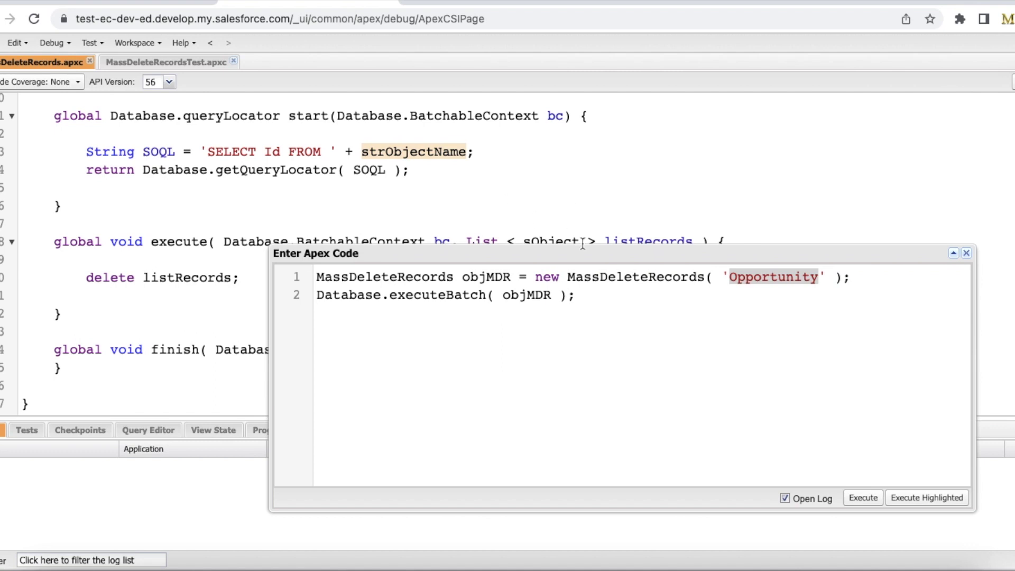
{"action": "left_click_drag", "start_coordinate": [602, 248], "coordinate": [693, 321]}
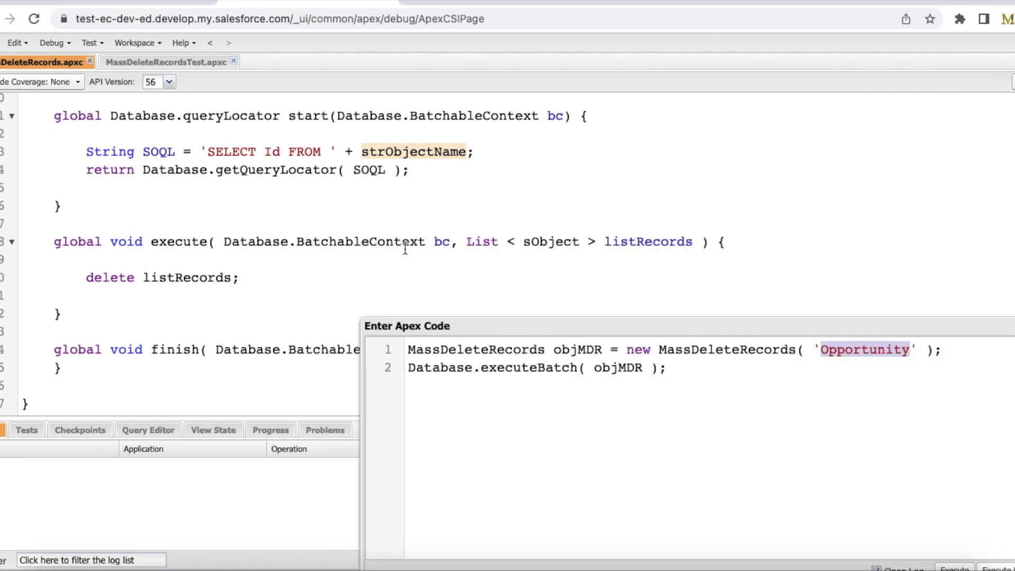
Step: Add a batch size of 2000 after objMDR in the Database.executeBatch call
{"action": "double_click", "coordinate": [193, 241]}
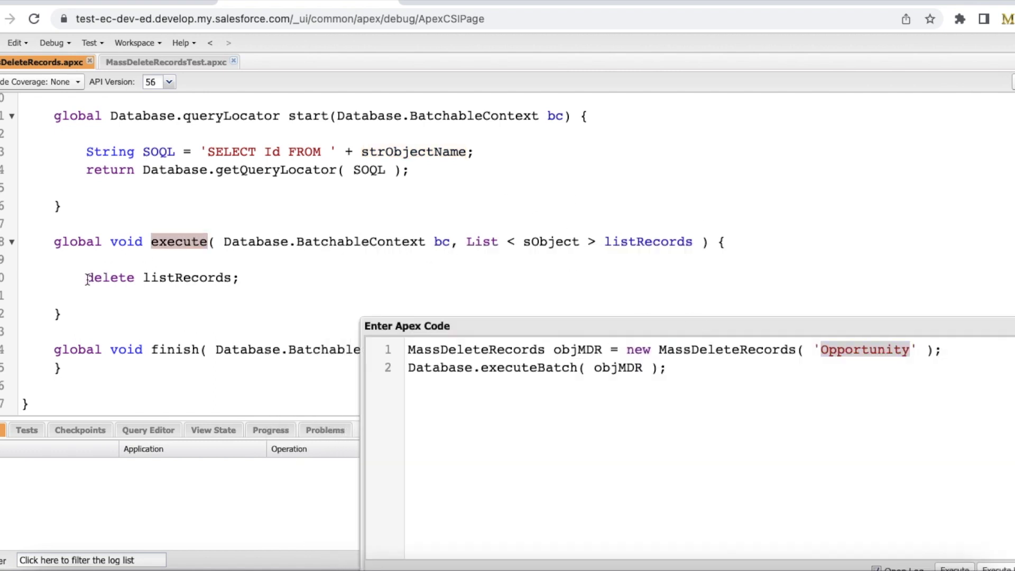
{"action": "left_click_drag", "start_coordinate": [86, 278], "coordinate": [233, 279]}
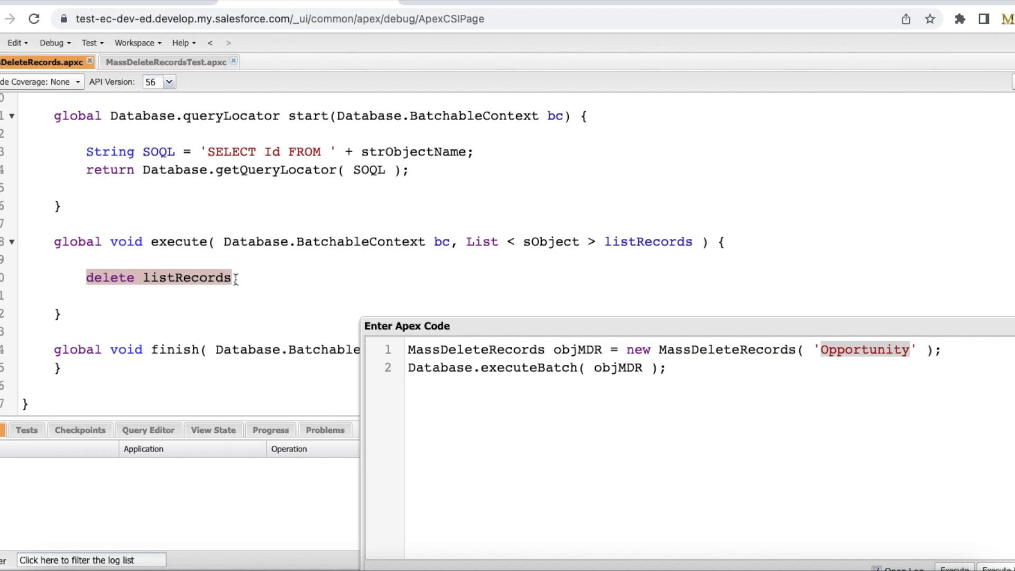
{"action": "left_click", "coordinate": [643, 369]}
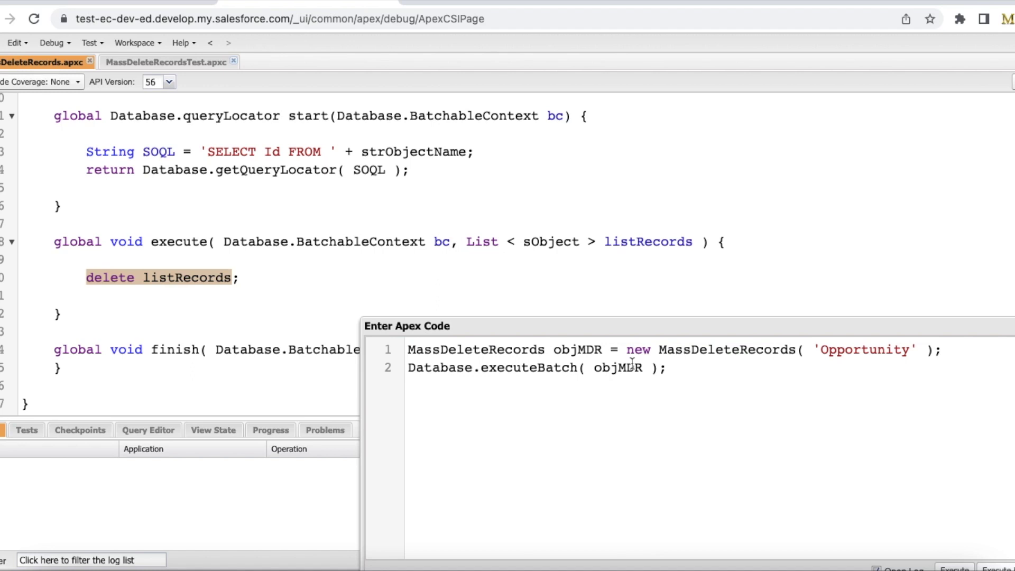
{"action": "type", "text": ", "}
{"action": "type", "text": "200"}
{"action": "type", "text": "0"}
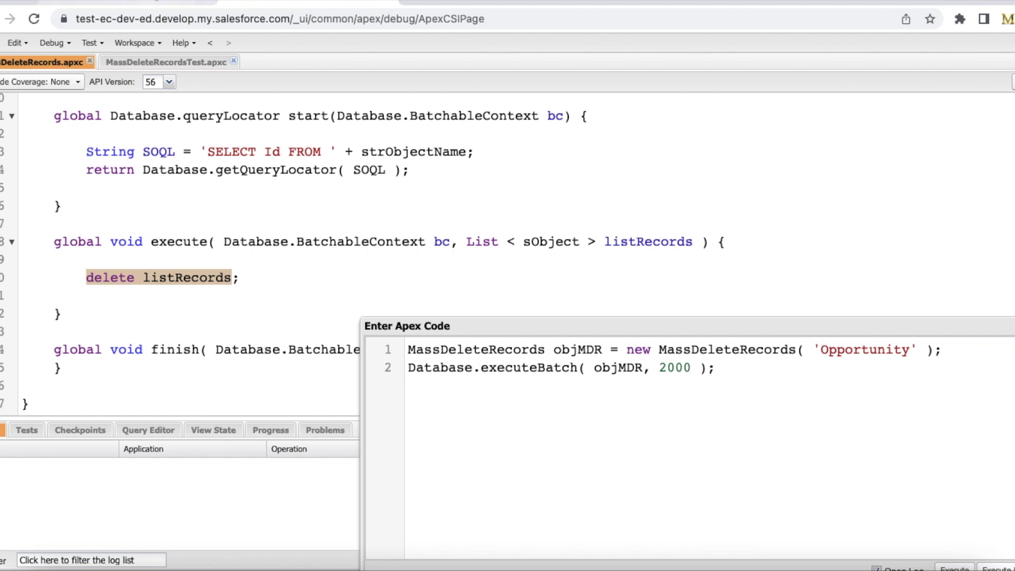
Step: Refresh the All Opportunities list, then return to the Developer Console
{"action": "left_click", "coordinate": [159, 3]}
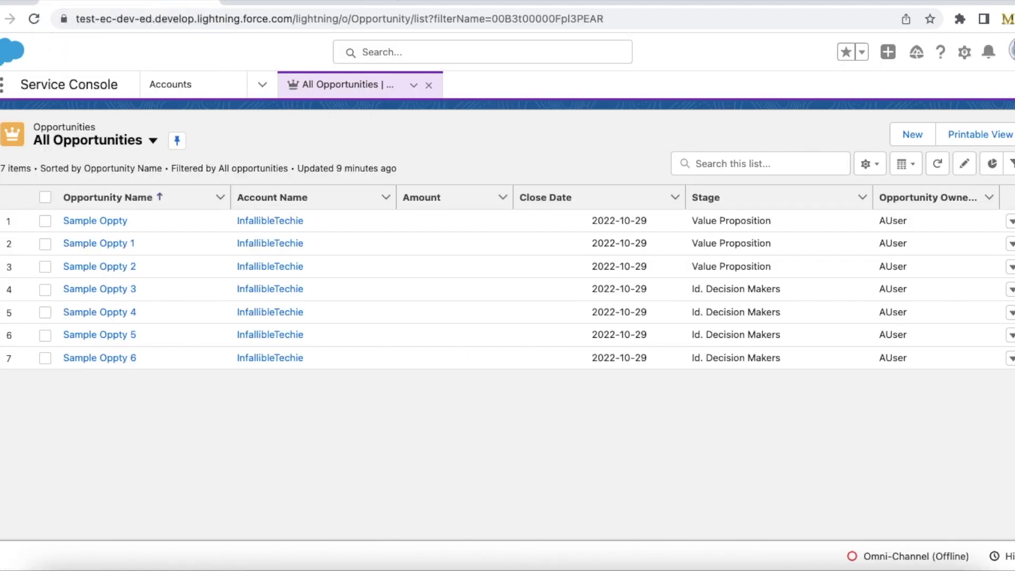
{"action": "left_click", "coordinate": [938, 164]}
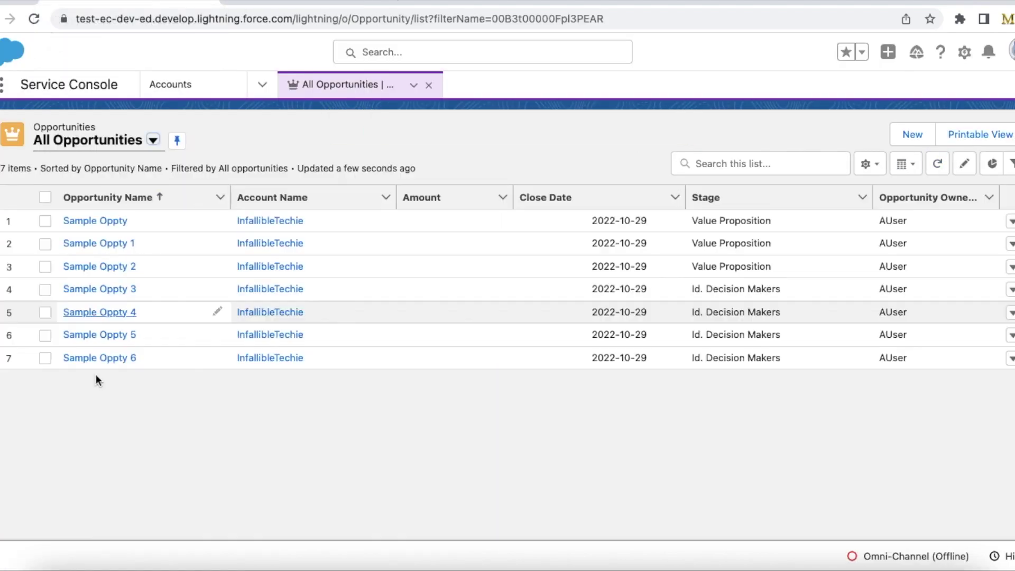
{"action": "left_click", "coordinate": [310, 7]}
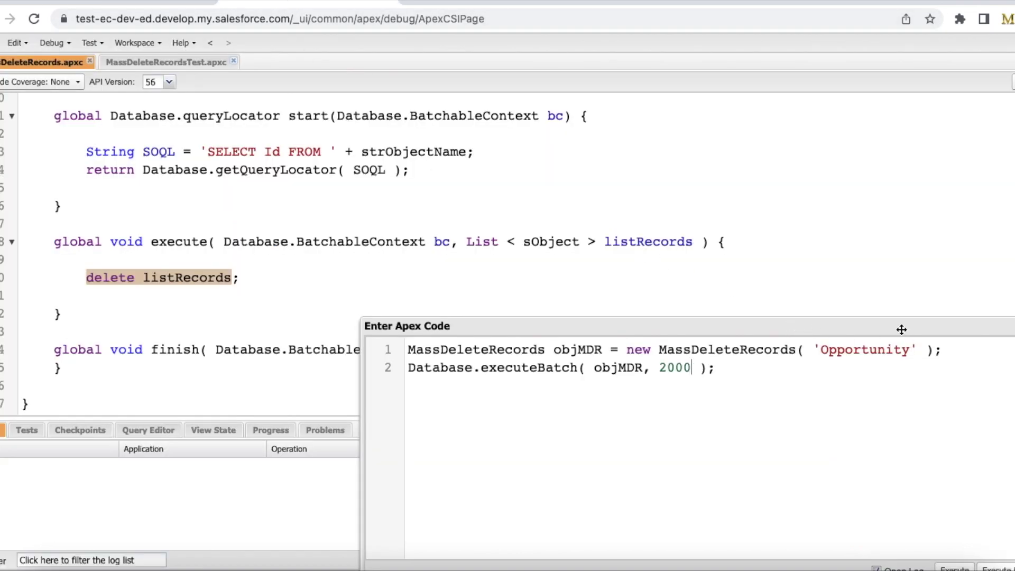
Step: Execute the anonymous Apex to start the batch, close its log, and view All Opportunities
{"action": "left_click_drag", "start_coordinate": [902, 329], "coordinate": [807, 114]}
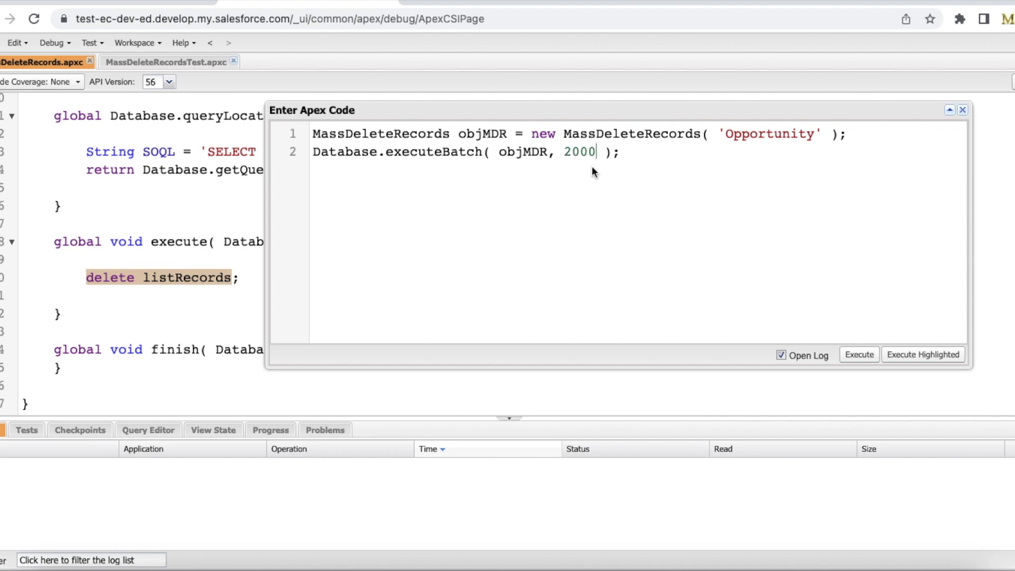
{"action": "left_click", "coordinate": [861, 356]}
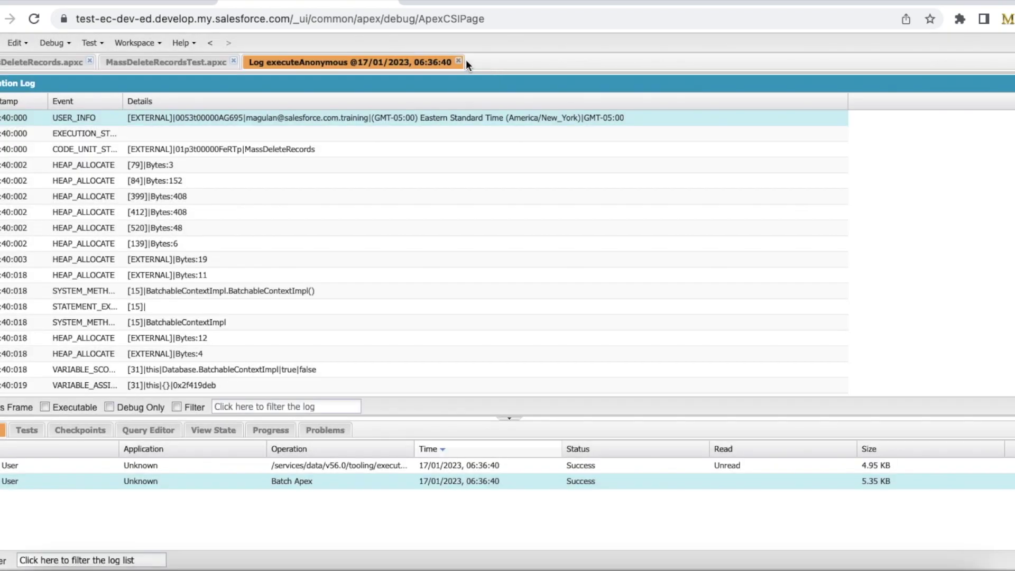
{"action": "left_click", "coordinate": [459, 60]}
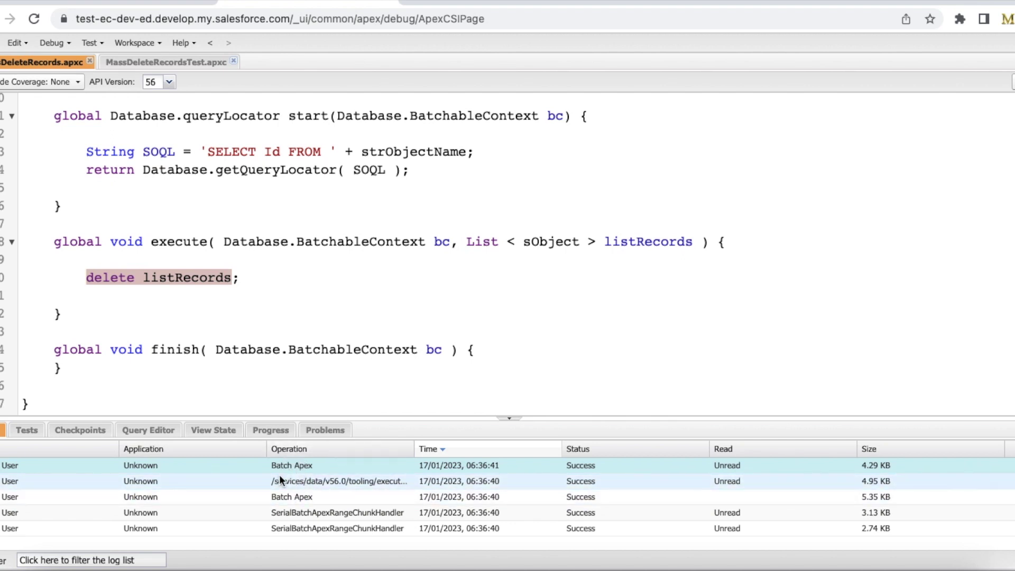
{"action": "left_click", "coordinate": [170, 3]}
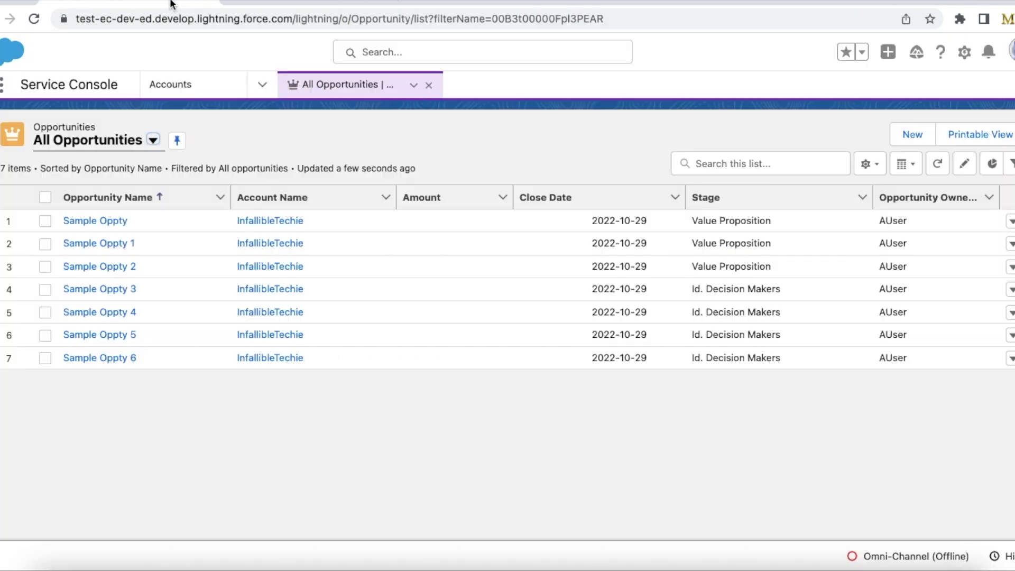
Step: Open Setup from the gear menu and go to the Setup Home page
{"action": "left_click", "coordinate": [964, 52]}
{"action": "left_click", "coordinate": [899, 154]}
{"action": "left_click", "coordinate": [470, 2]}
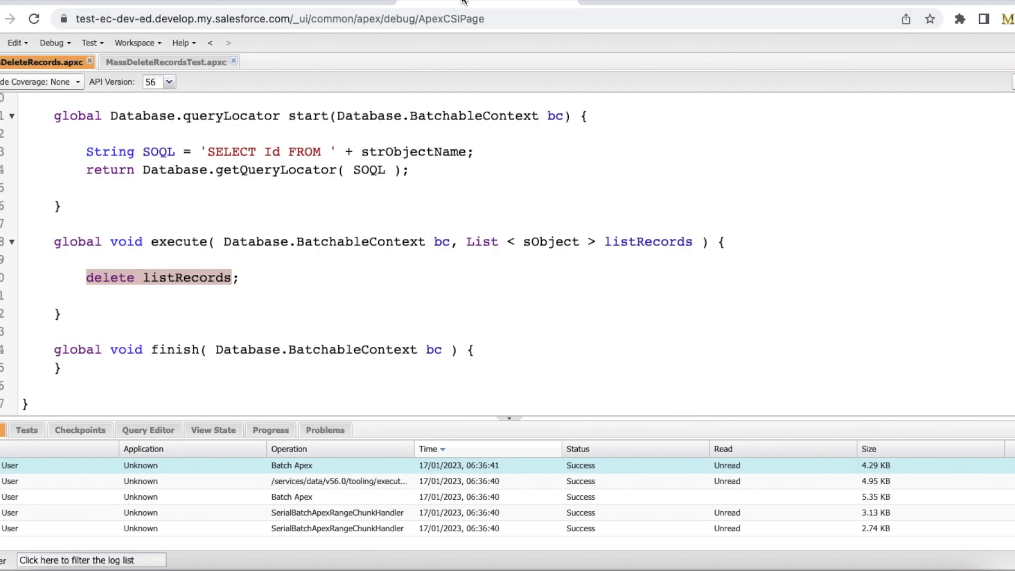
{"action": "left_click", "coordinate": [326, 3]}
Step: Find Apex Jobs via Quick Find 'jobs' and check the MassDeleteRecords job row
{"action": "left_click", "coordinate": [57, 129]}
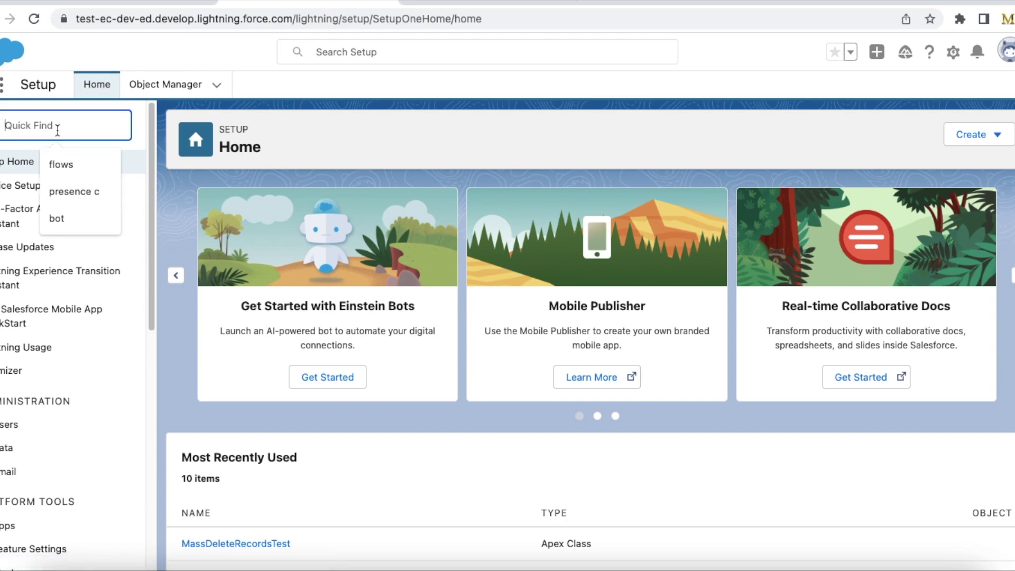
{"action": "type", "text": "jobs"}
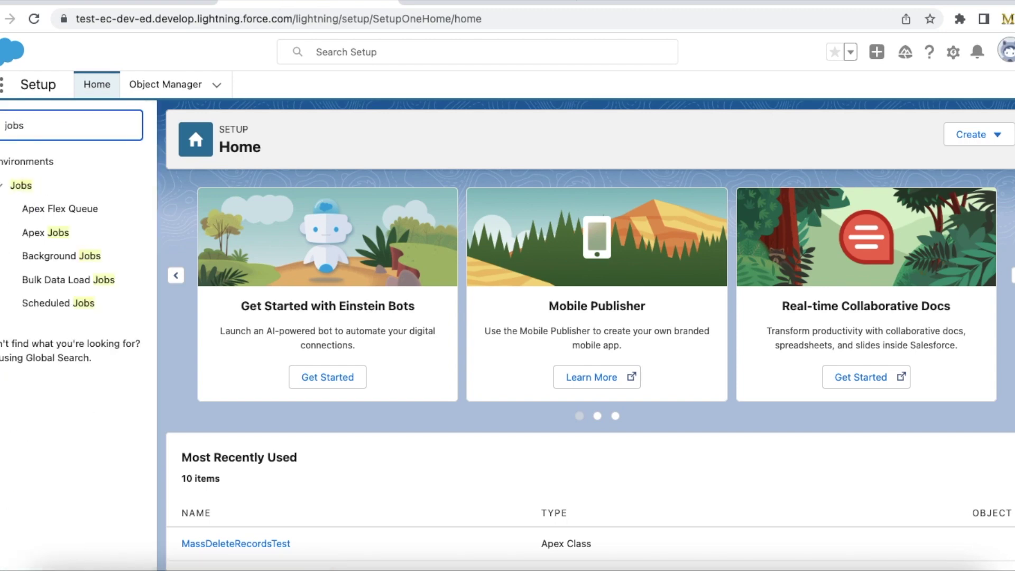
{"action": "left_click", "coordinate": [56, 236]}
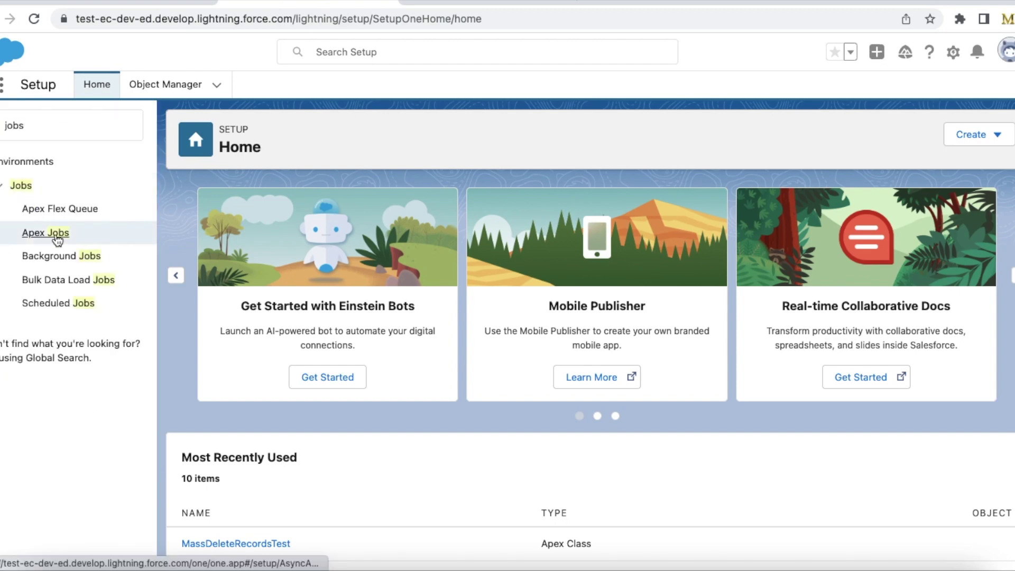
{"action": "left_click", "coordinate": [57, 237]}
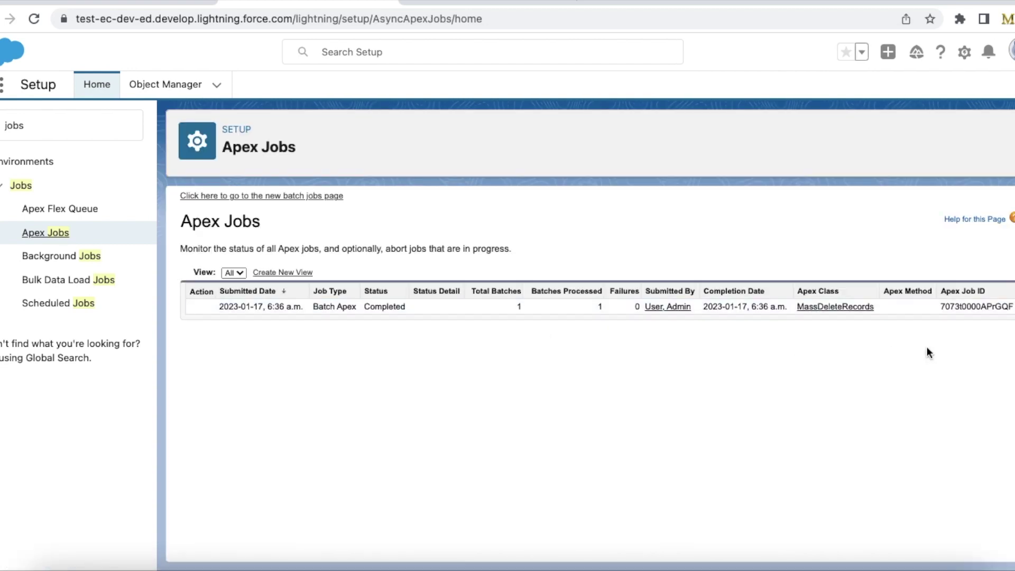
{"action": "left_click_drag", "start_coordinate": [876, 312], "coordinate": [795, 309]}
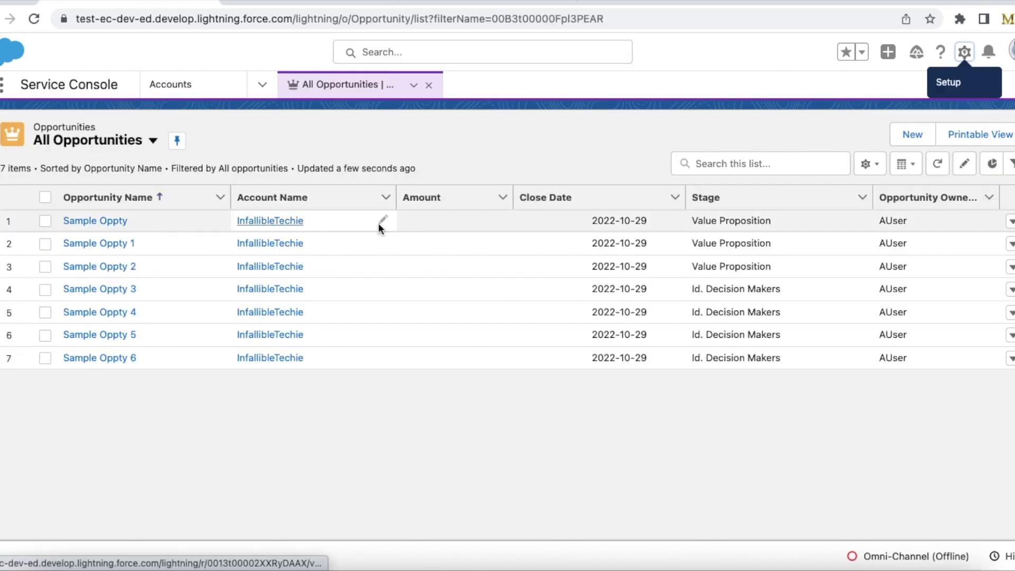
Step: Refresh All Opportunities to show zero items, then search the App Launcher for 'recycle b'
{"action": "left_click", "coordinate": [939, 166]}
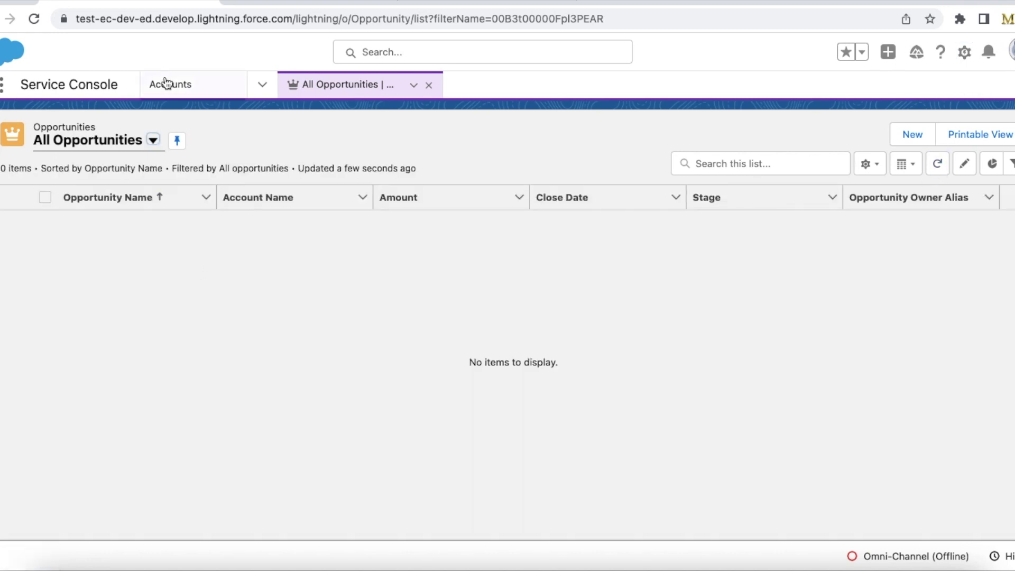
{"action": "left_click", "coordinate": [7, 89]}
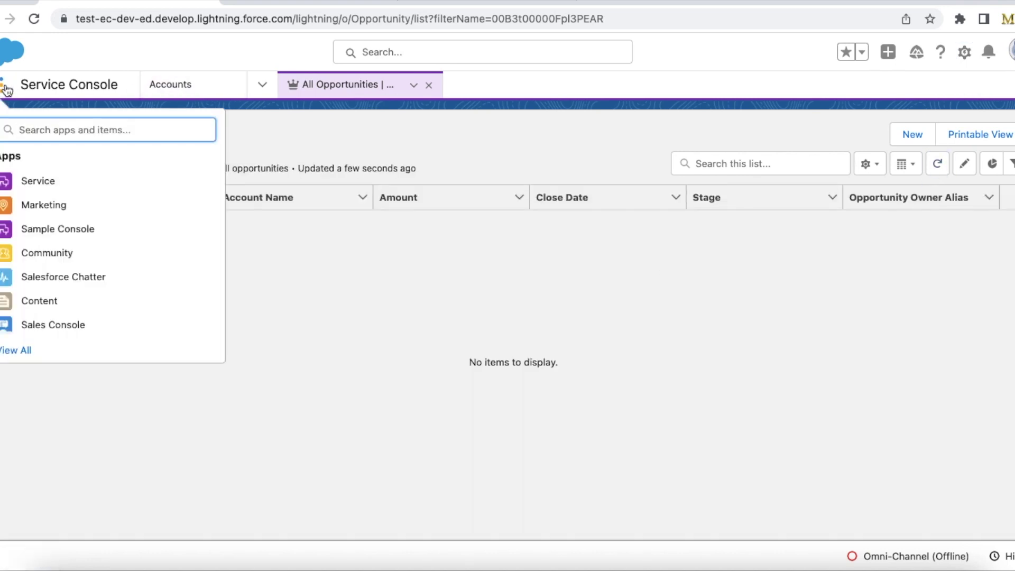
{"action": "type", "text": "recycle b"}
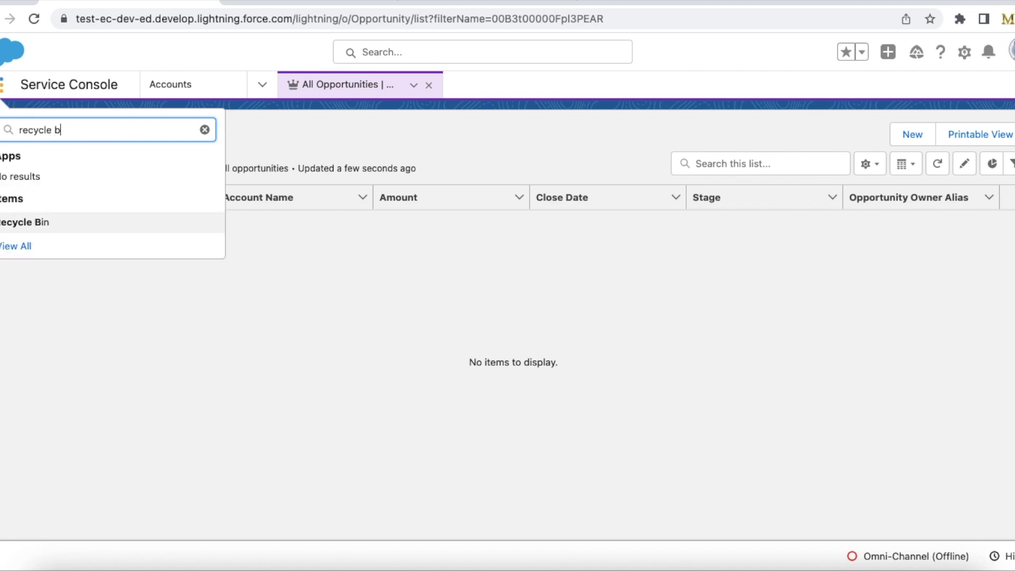
Step: Open the Recycle Bin from the App Launcher's Items results
{"action": "left_click", "coordinate": [47, 225]}
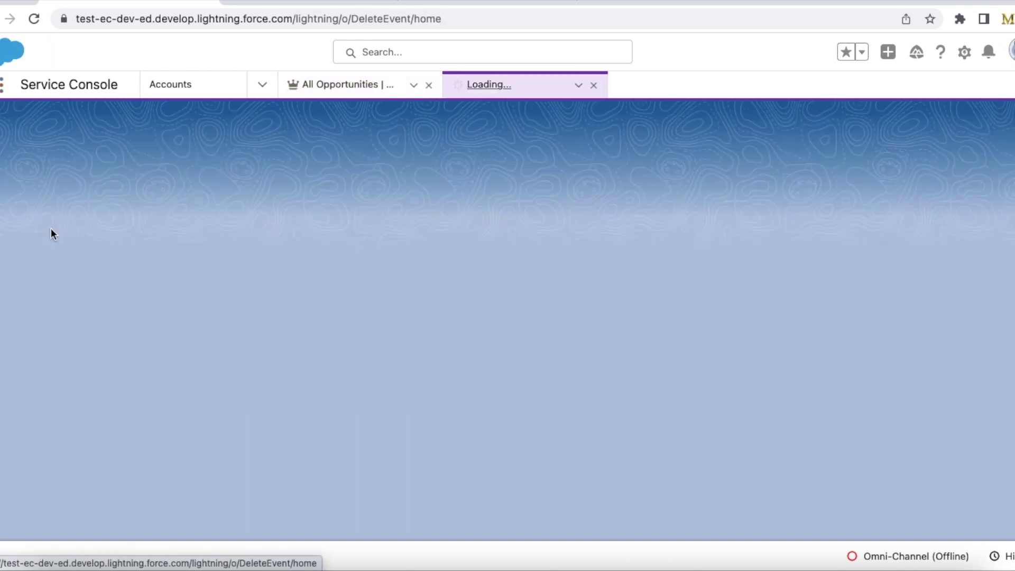